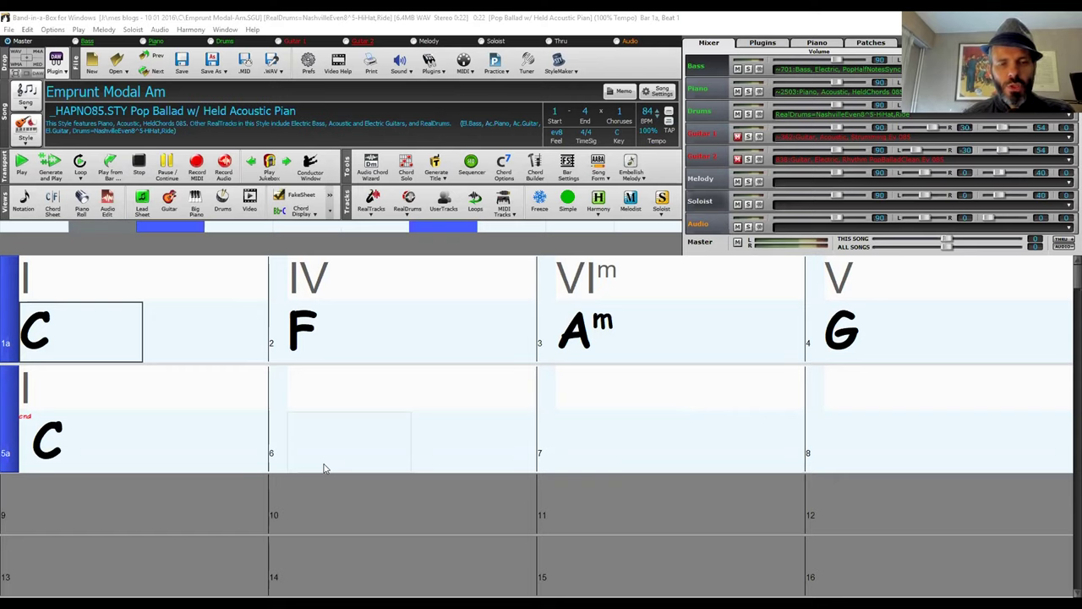
- Examine the chord progression bar by bar from bar 1 to bar 5, twice through
{"action": "left_click", "coordinate": [344, 355]}
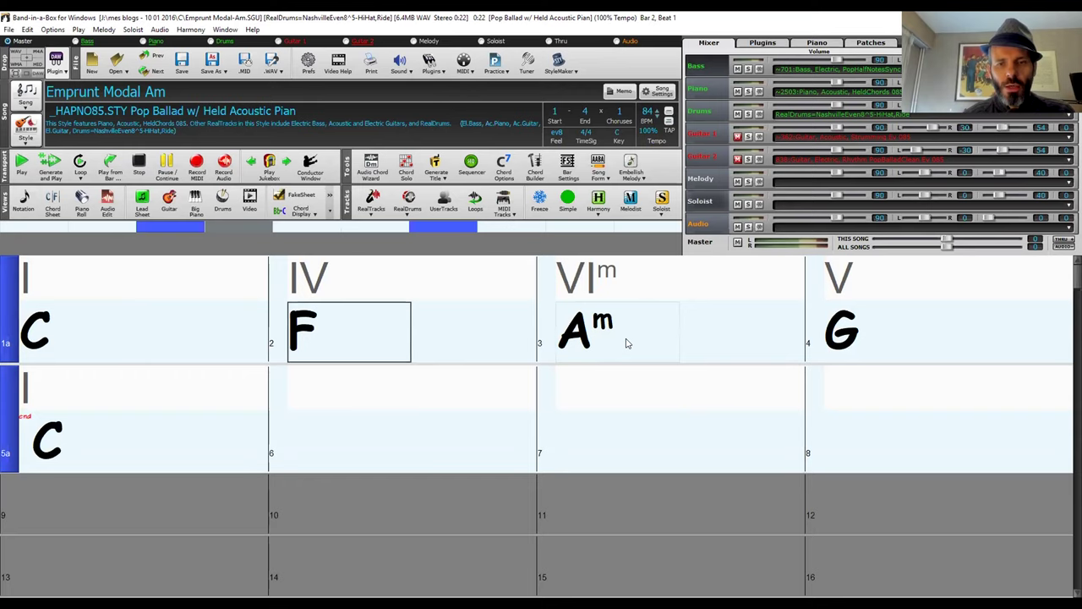
{"action": "left_click", "coordinate": [884, 343]}
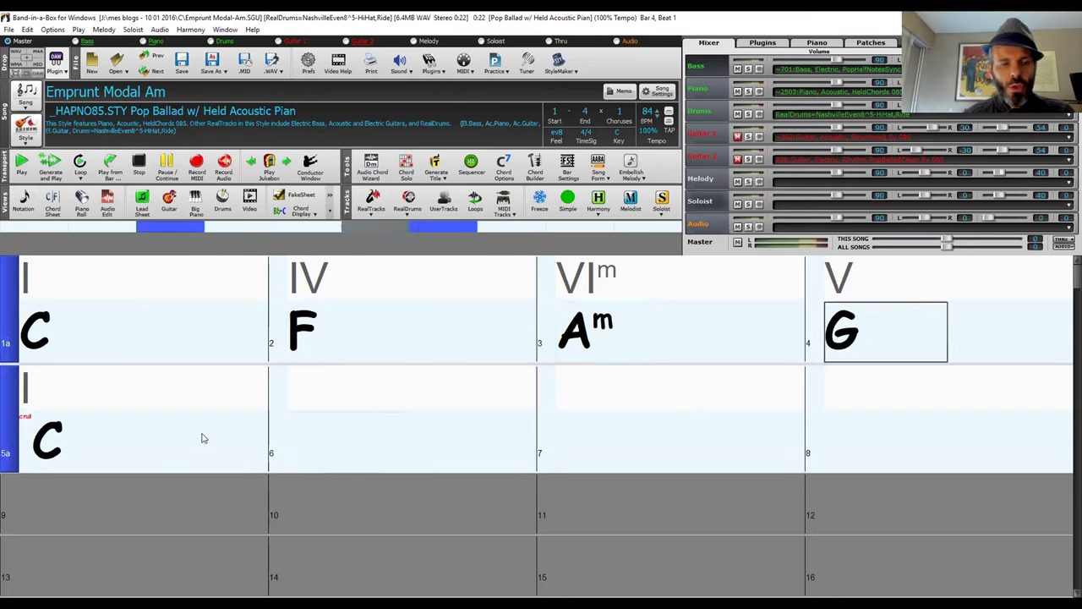
{"action": "left_click", "coordinate": [95, 440]}
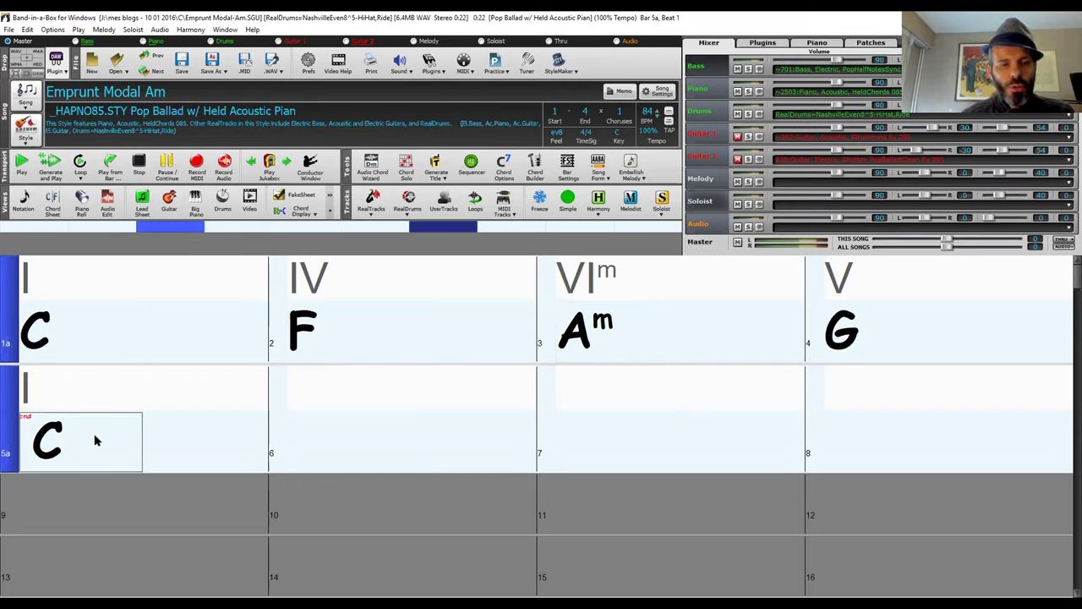
{"action": "left_click", "coordinate": [93, 330]}
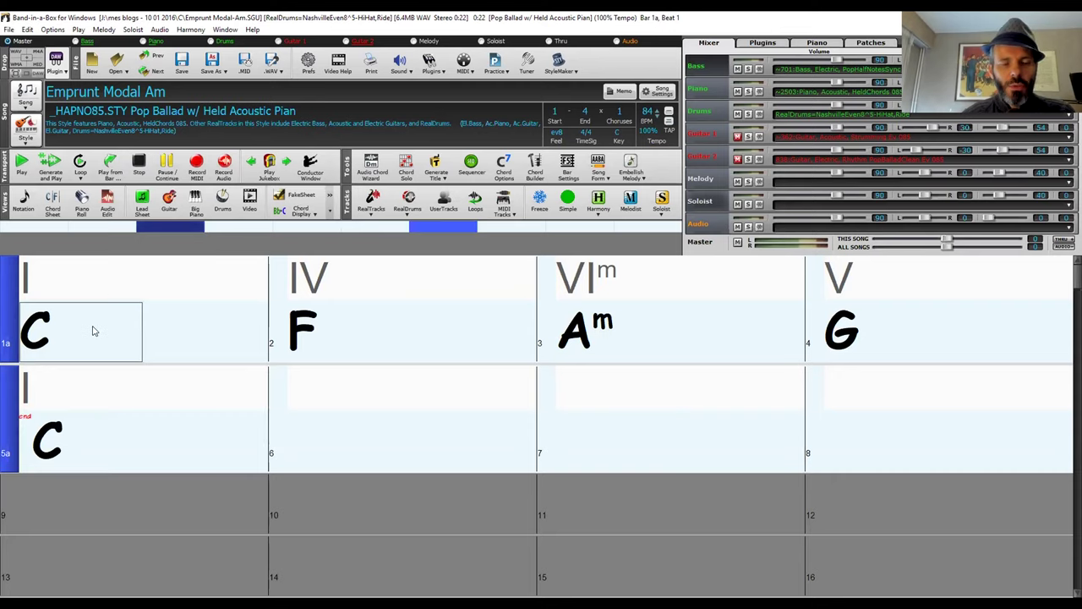
{"action": "left_click", "coordinate": [319, 339]}
{"action": "left_click", "coordinate": [594, 351]}
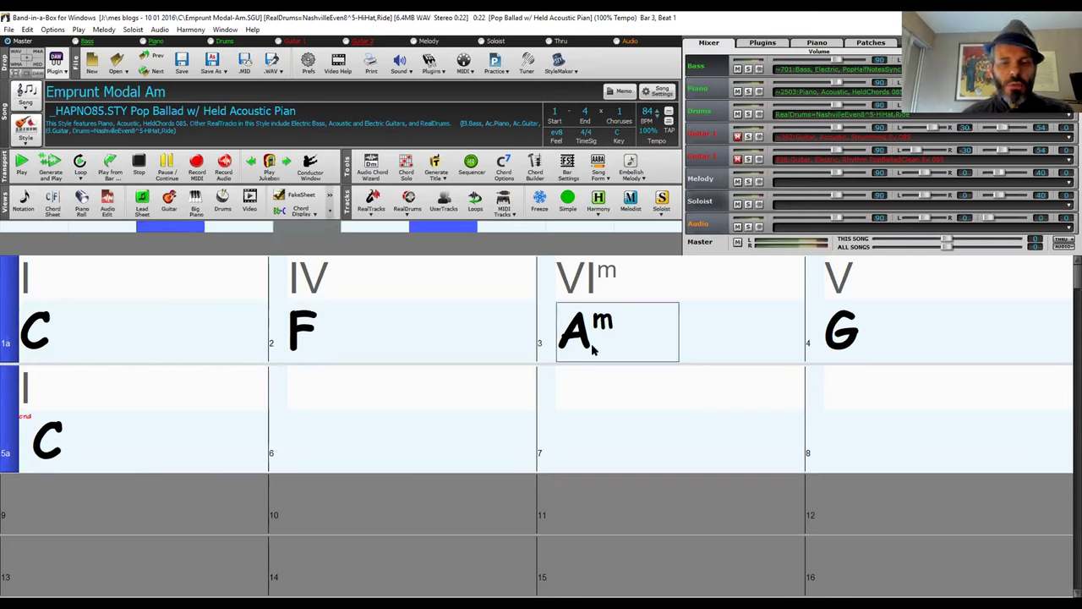
{"action": "left_click", "coordinate": [872, 334]}
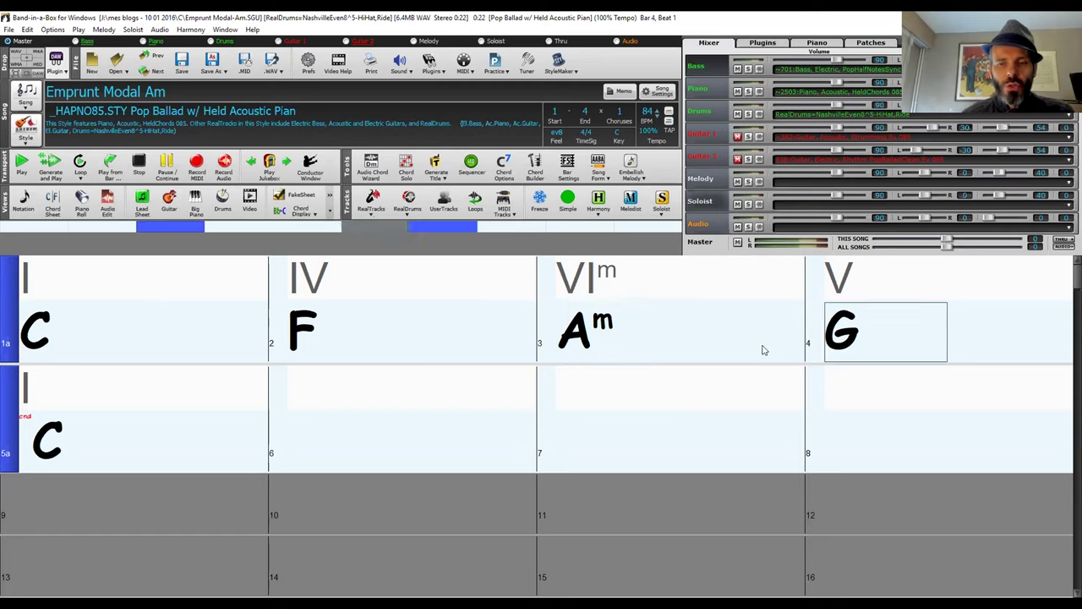
{"action": "left_click", "coordinate": [117, 436]}
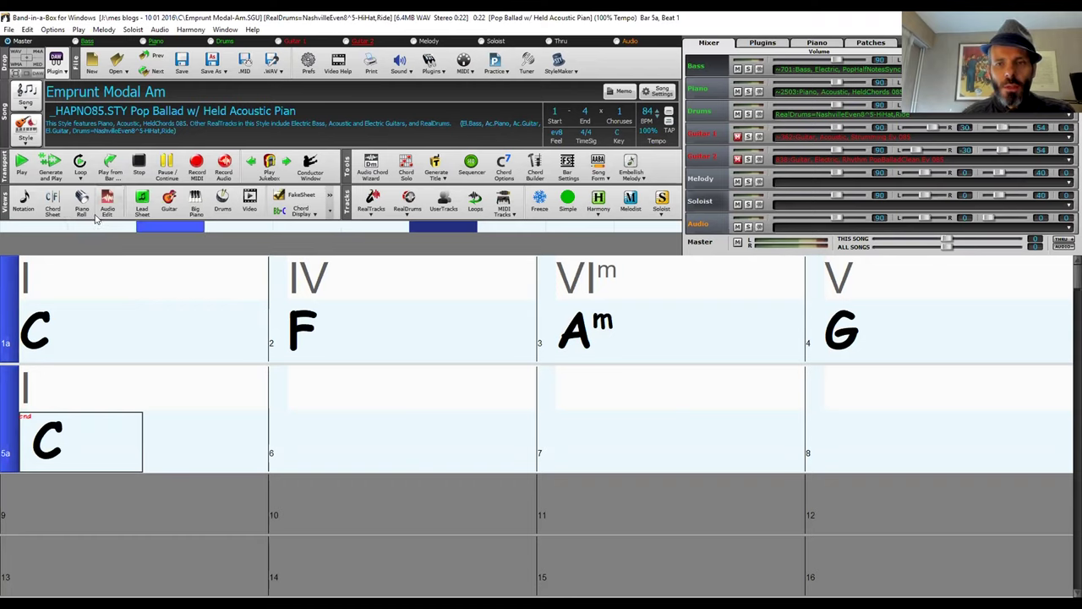
- Generate and play the C, F, Am, G, C progression and replace the chord in bar 3 with Ab
{"action": "left_click", "coordinate": [52, 166]}
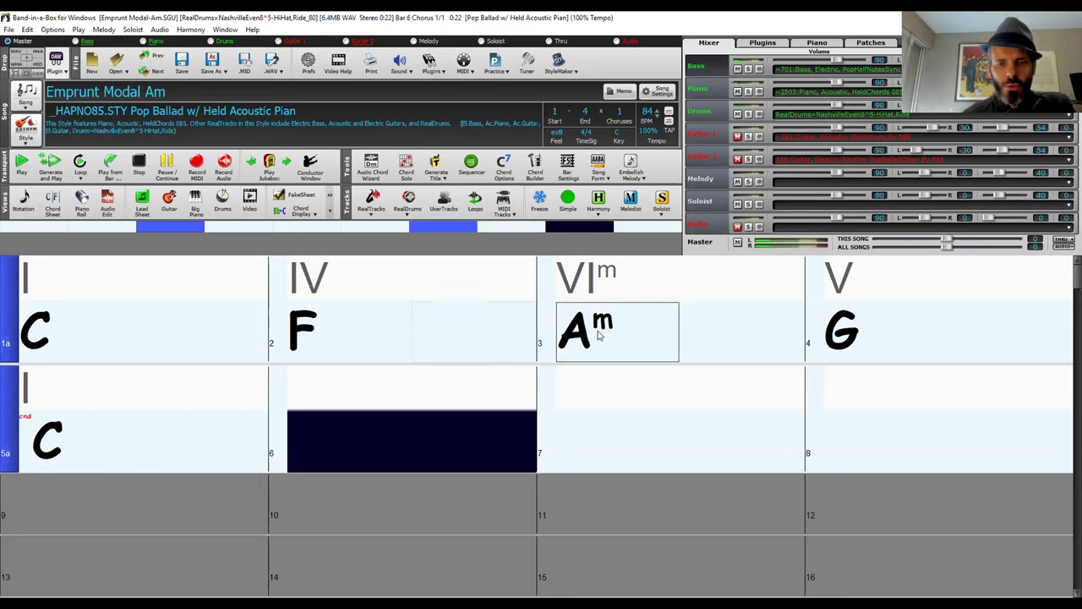
{"action": "type", "text": "Ab"}
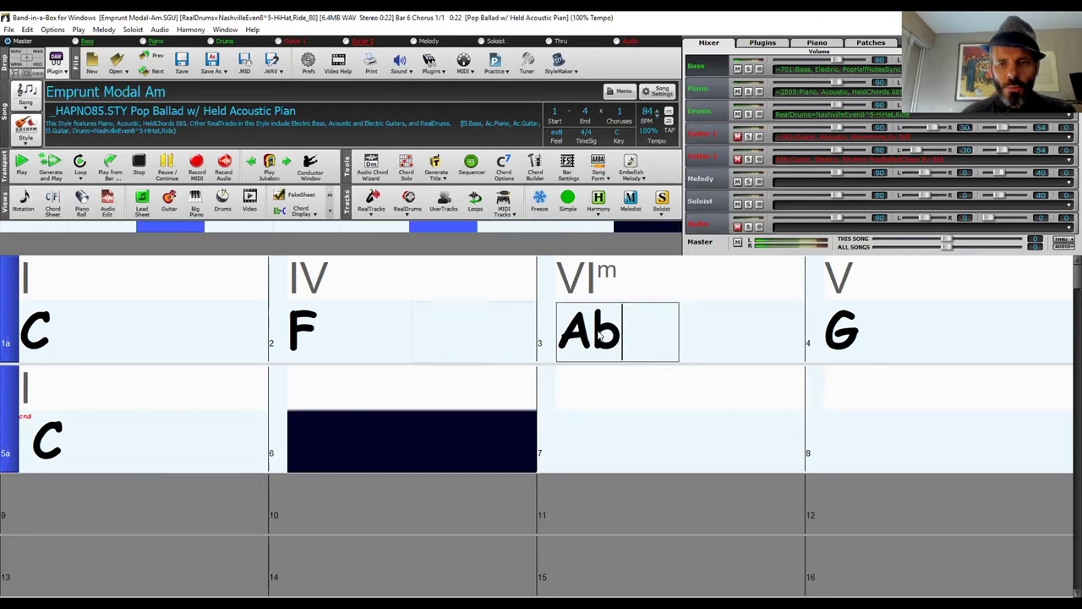
{"action": "key", "text": "Return"}
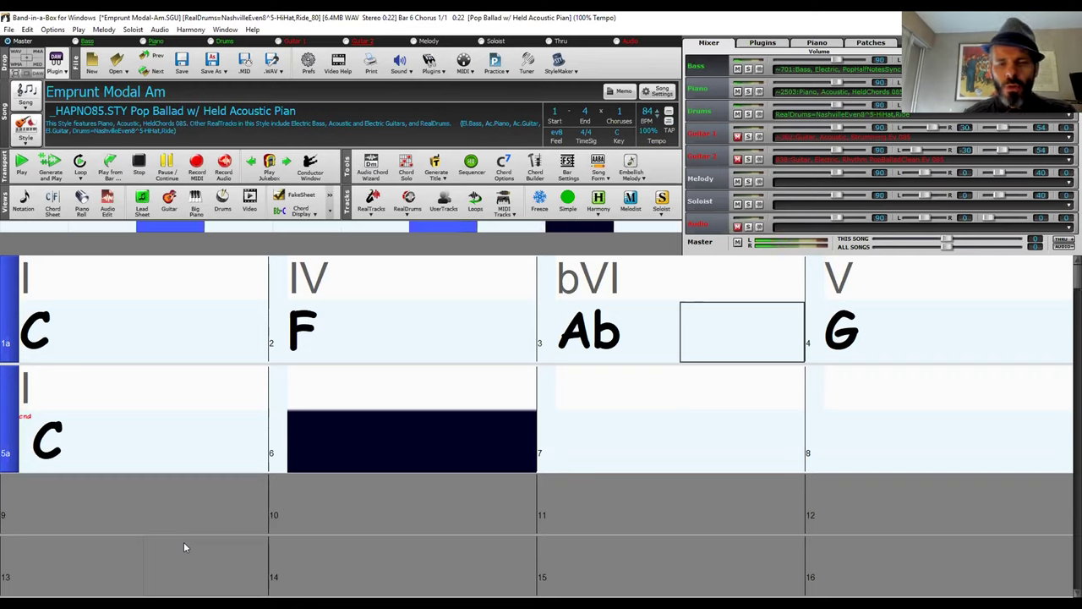
- Restore the chord in bar 3 to Am and generate and play the song again
{"action": "left_click", "coordinate": [606, 331]}
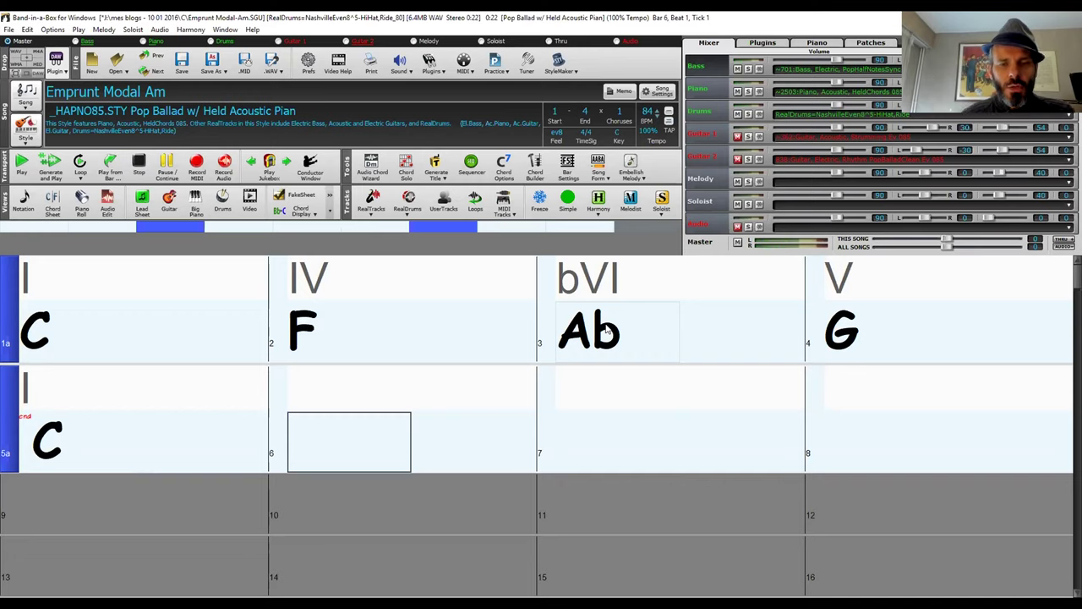
{"action": "left_click", "coordinate": [607, 330]}
{"action": "type", "text": "Am"}
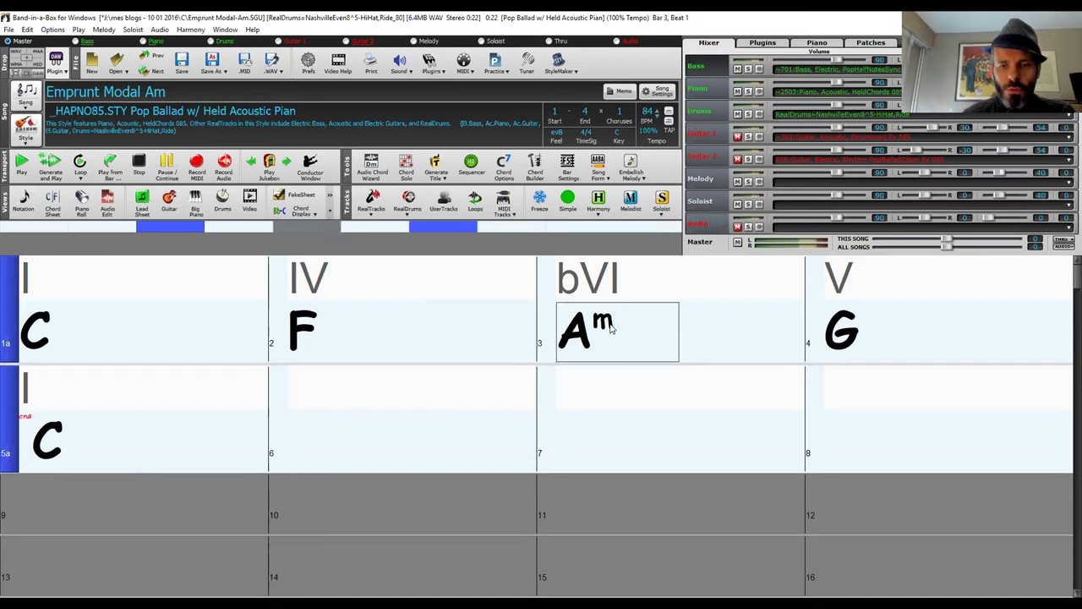
{"action": "key", "text": "Return"}
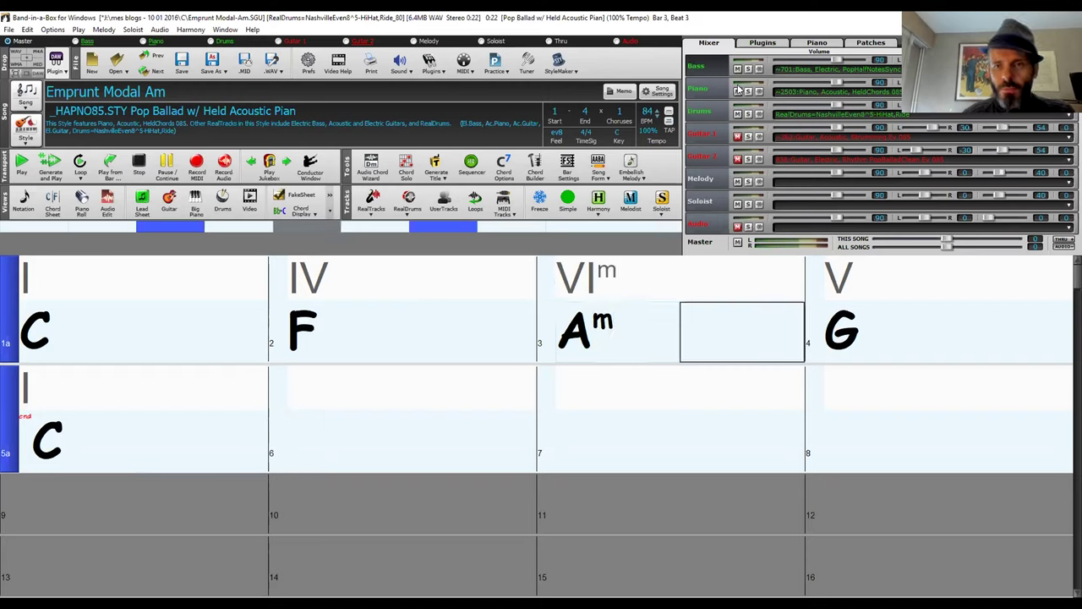
{"action": "left_click", "coordinate": [53, 165]}
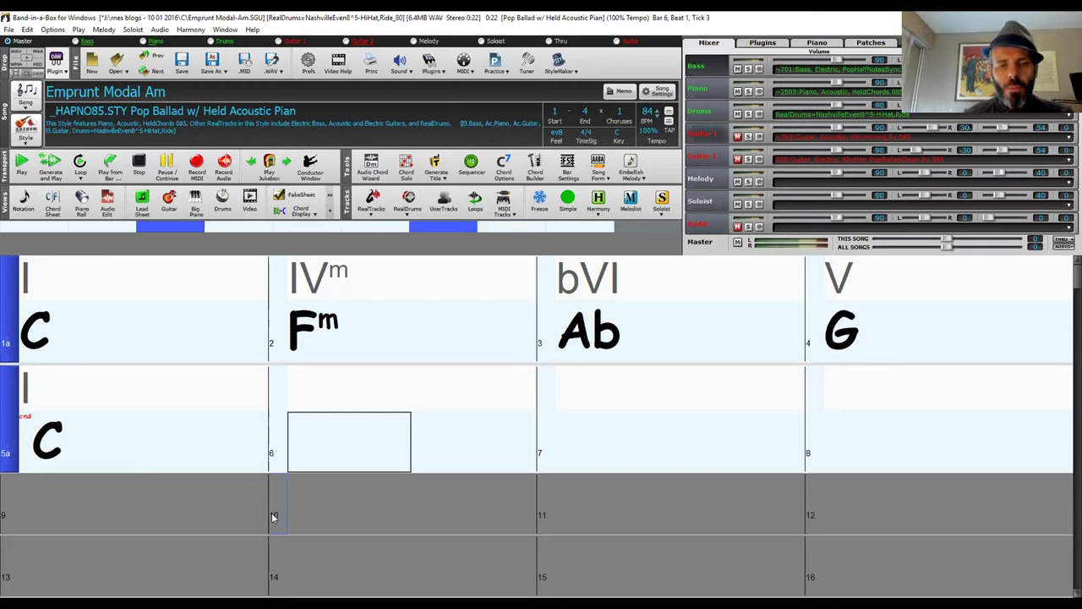
- Set the chord in bar 2 to F and solo the Piano track
{"action": "key", "text": "Up"}
{"action": "type", "text": "F"}
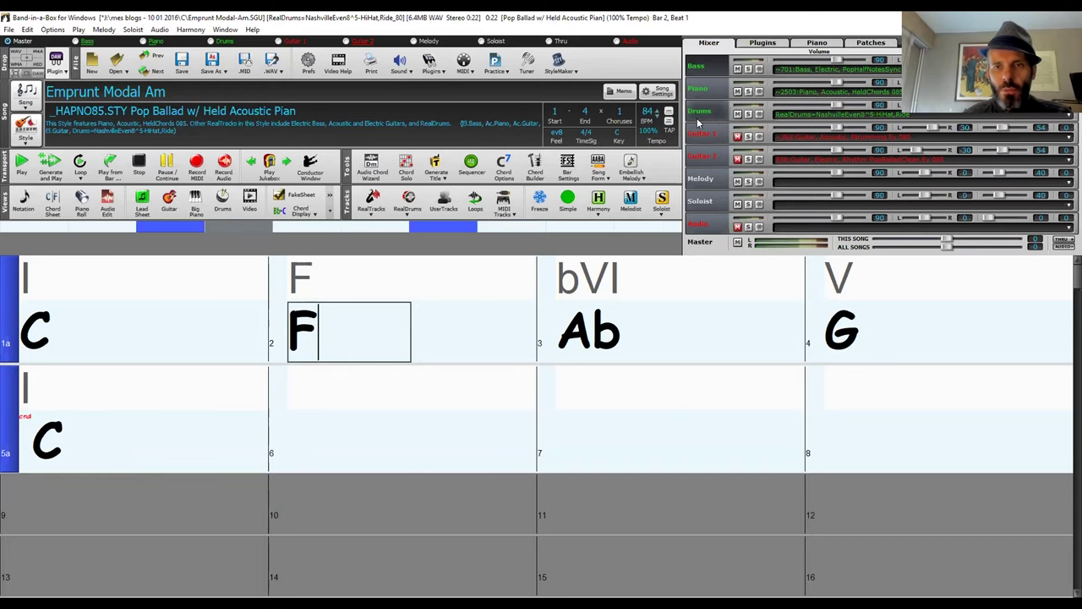
{"action": "left_click", "coordinate": [748, 91]}
{"action": "left_click", "coordinate": [405, 413]}
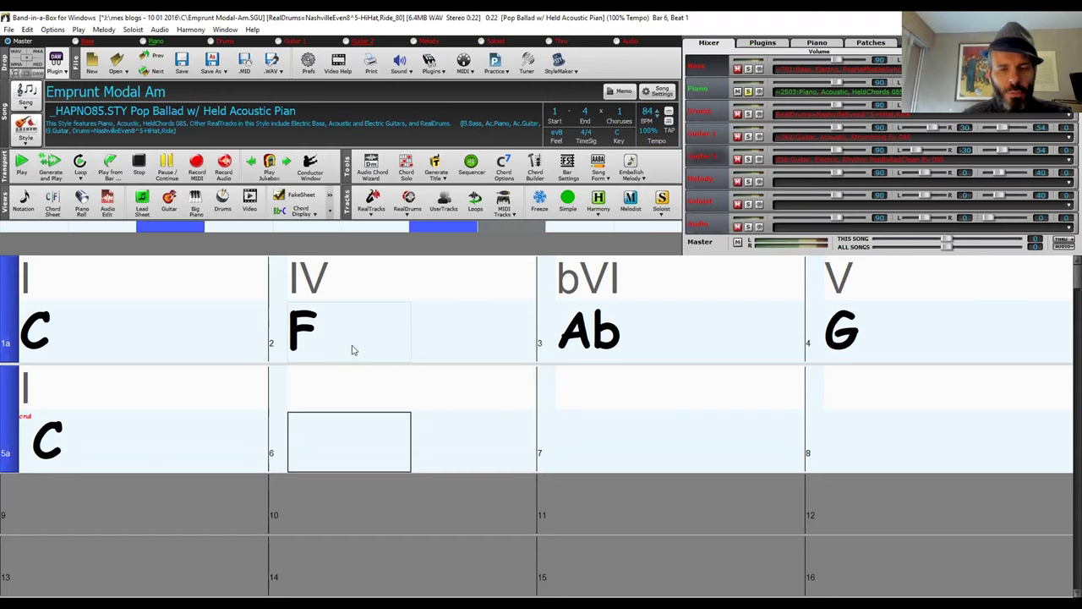
- Regenerate and play the progression with F in bar 2 on piano alone, stopping at bar 3
{"action": "left_click", "coordinate": [50, 162]}
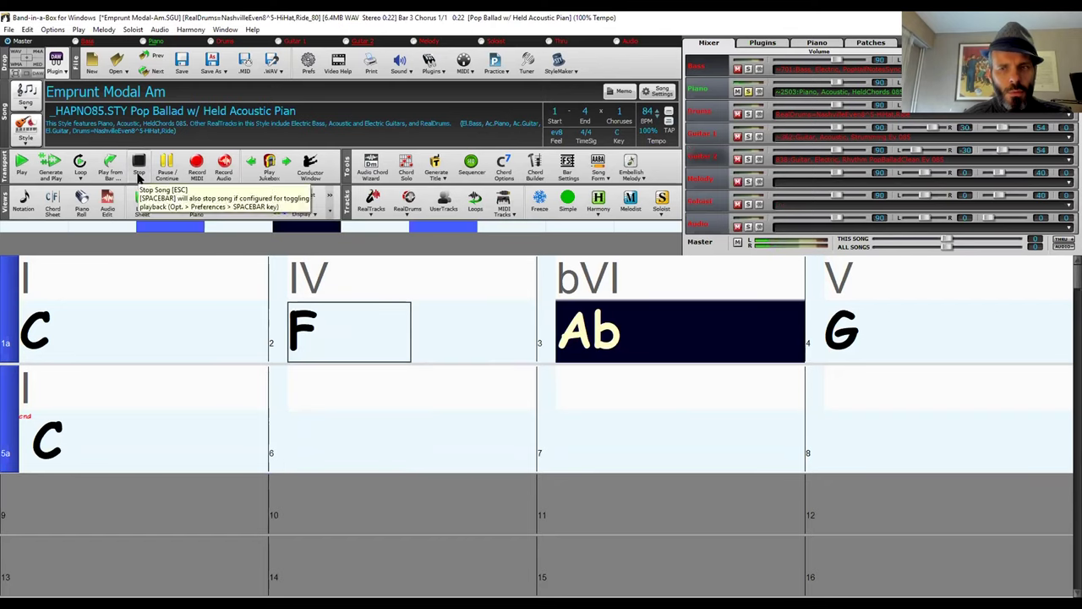
{"action": "left_click", "coordinate": [138, 174]}
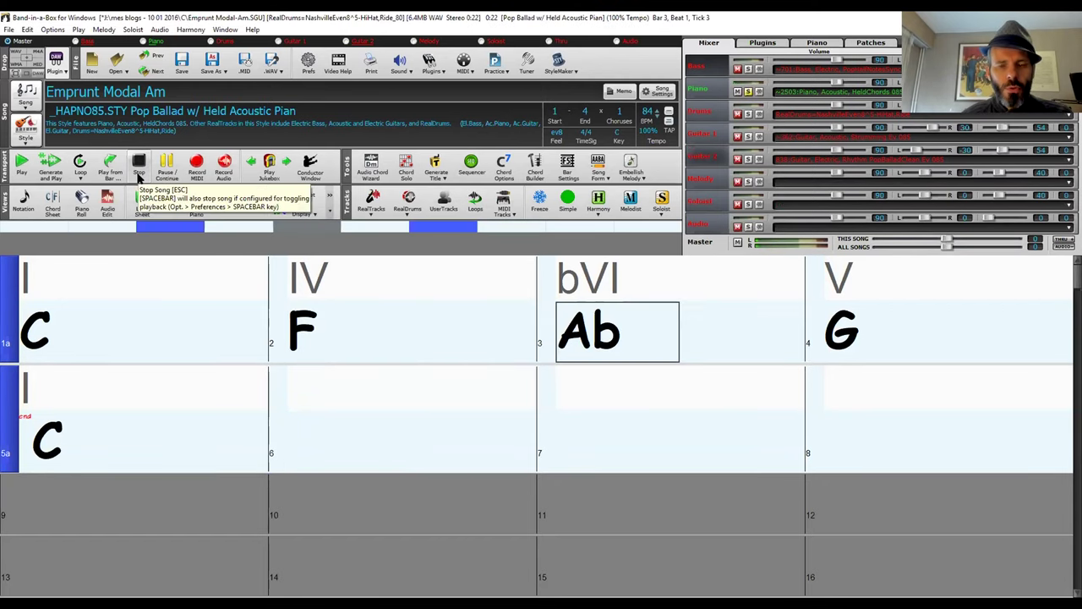
- Change the chord in bar 2 to F minor and play the regenerated progression, stopping at bar 4
{"action": "left_click", "coordinate": [328, 322]}
{"action": "type", "text": "F-"}
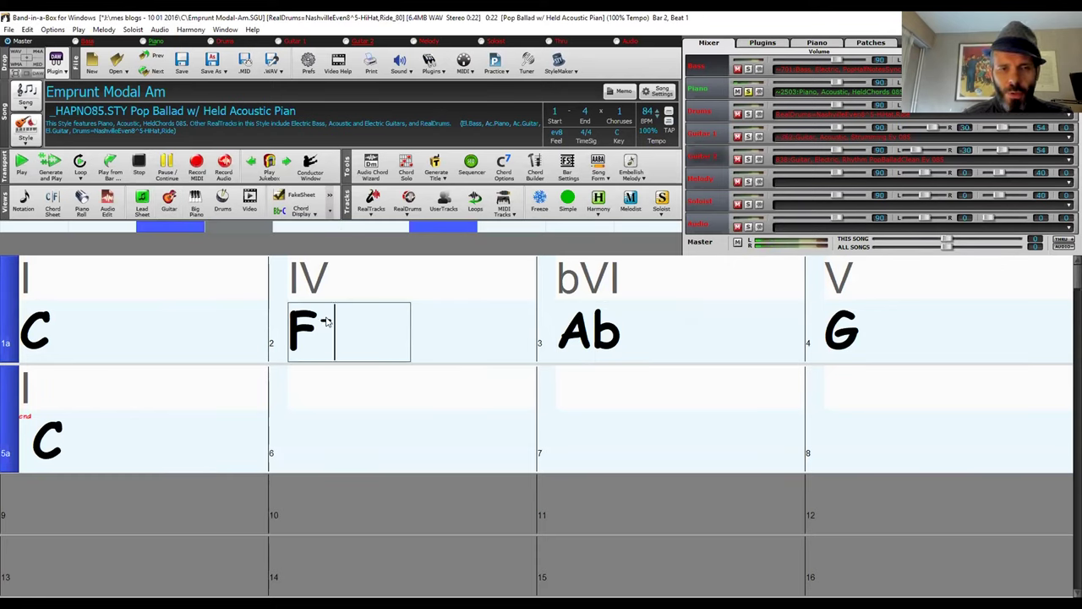
{"action": "left_click", "coordinate": [340, 400]}
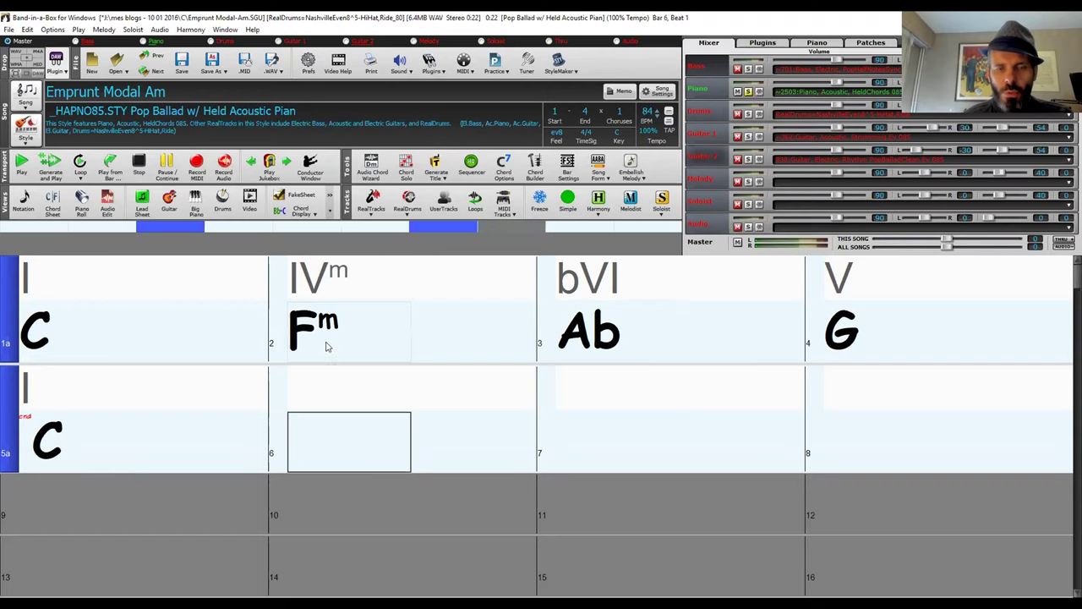
{"action": "left_click", "coordinate": [327, 346]}
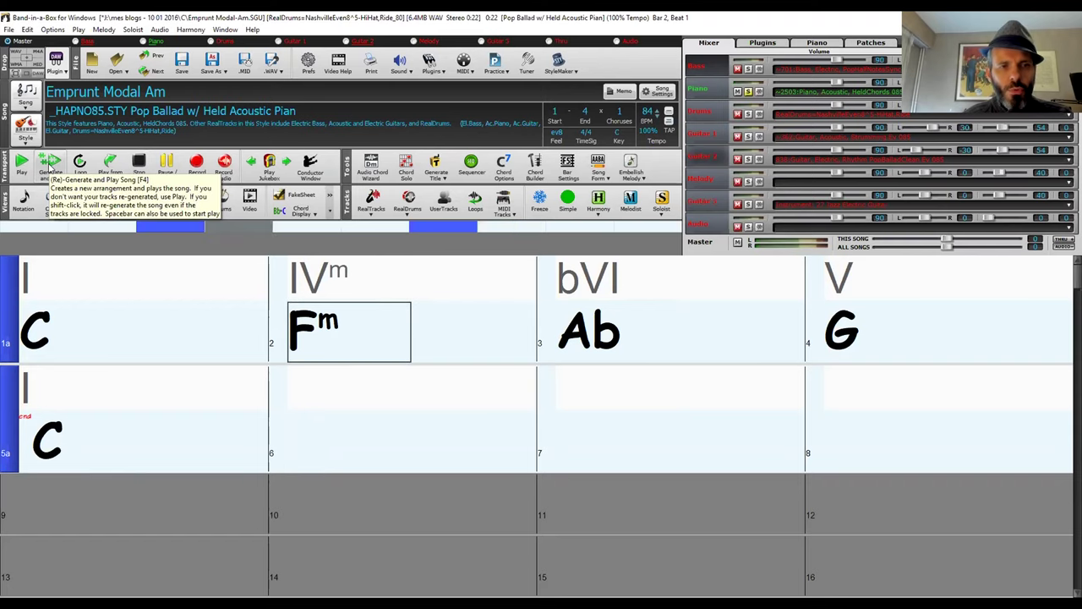
{"action": "left_click", "coordinate": [48, 166]}
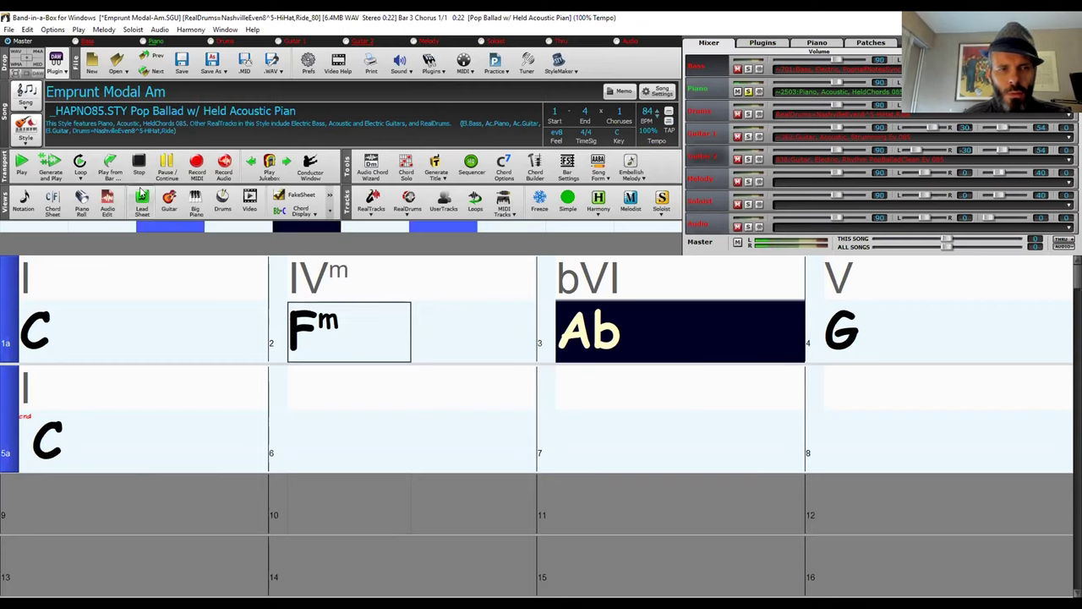
{"action": "left_click", "coordinate": [139, 167]}
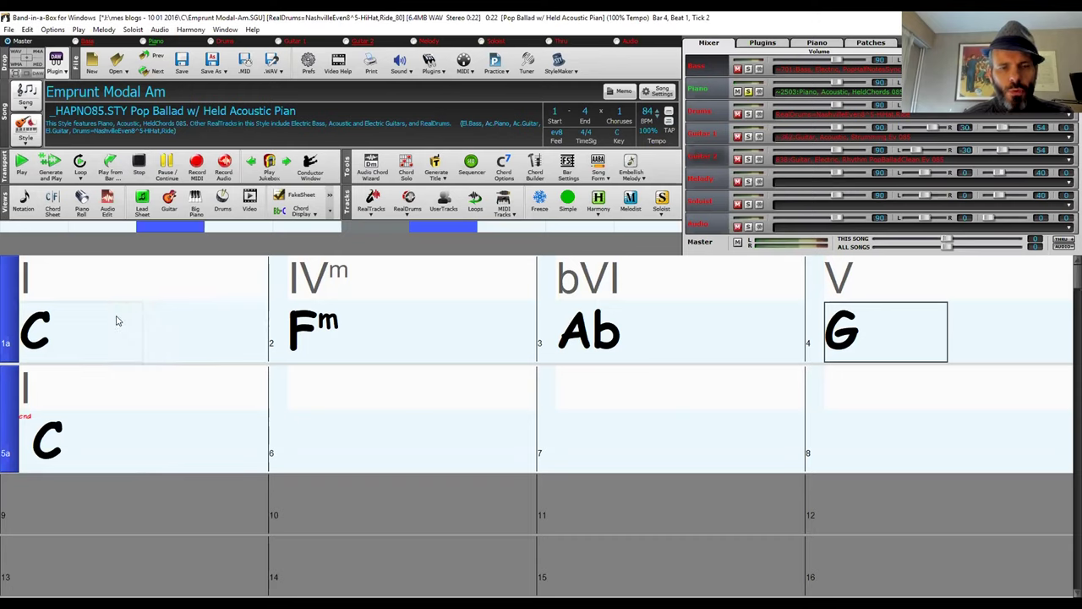
- Switch the chord in bar 2 back to F major and play the opening bars for comparison, stopping at bar 2
{"action": "left_click", "coordinate": [344, 338]}
{"action": "type", "text": "F"}
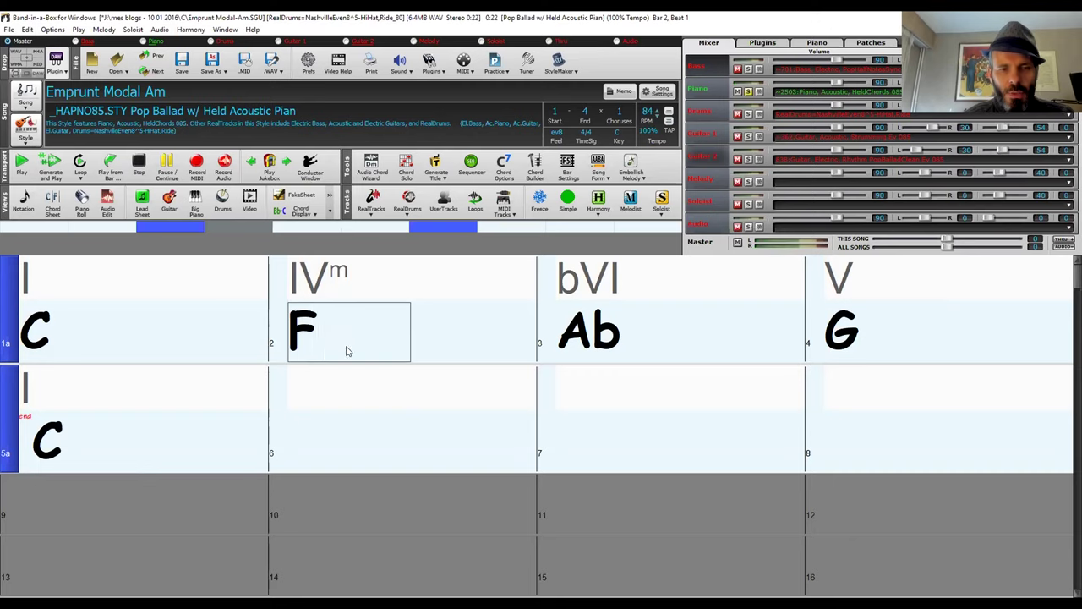
{"action": "left_click", "coordinate": [350, 398]}
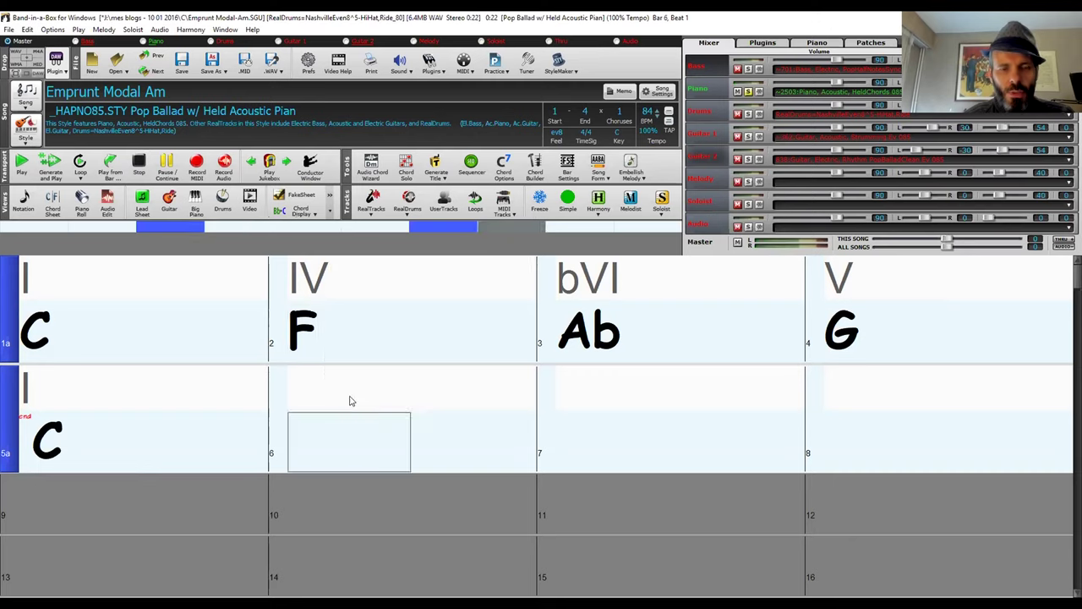
{"action": "left_click", "coordinate": [51, 166]}
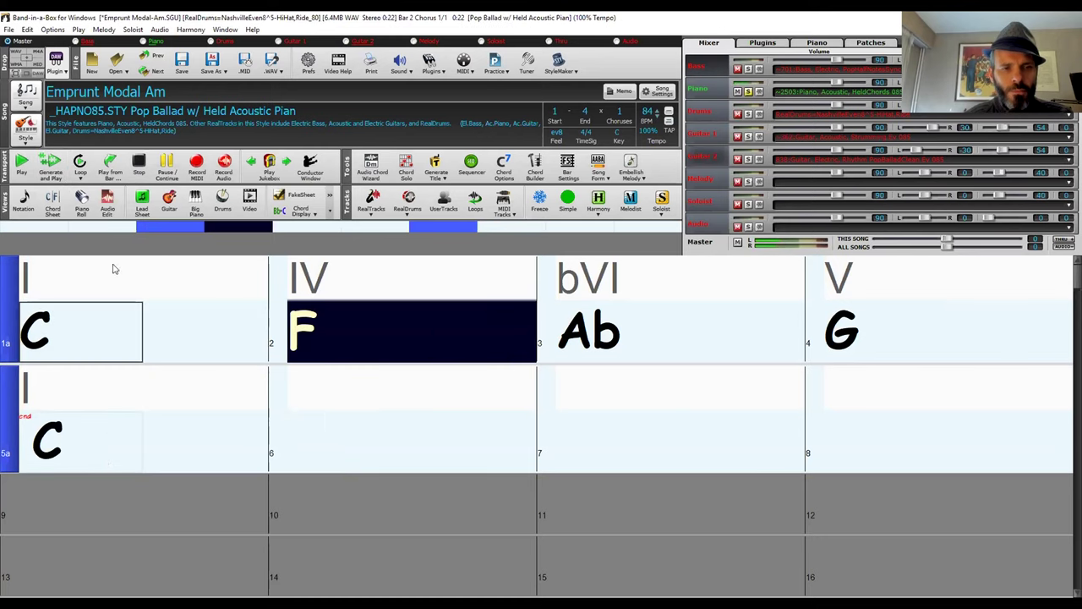
{"action": "left_click", "coordinate": [138, 164]}
- Set the chord in bar 2 to Fm again and audition the opening bars, stopping playback at bar 2
{"action": "type", "text": "Fm"}
{"action": "key", "text": "Return"}
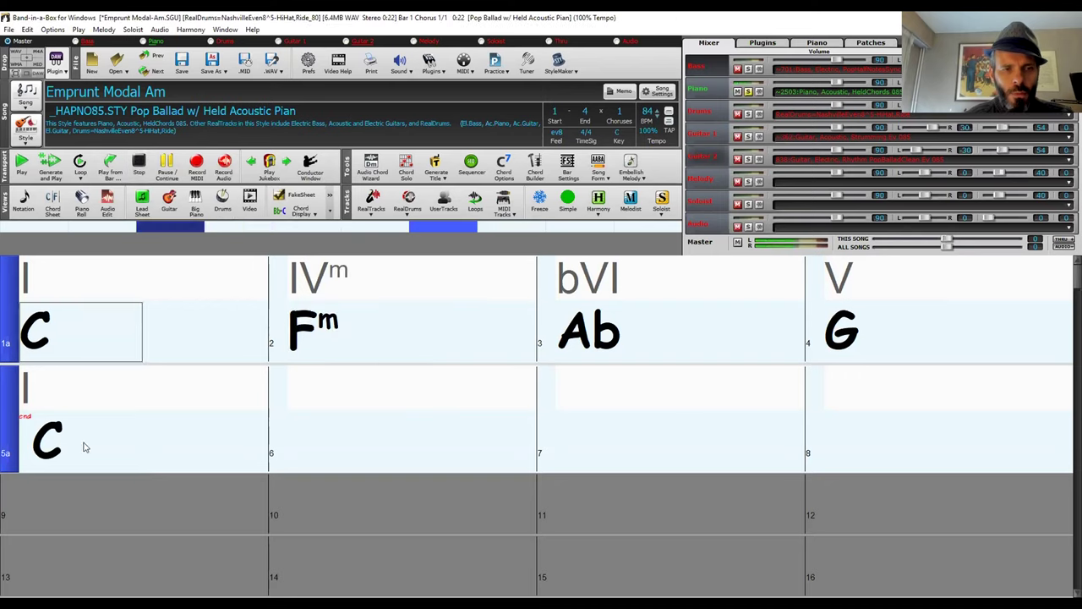
{"action": "left_click", "coordinate": [140, 165]}
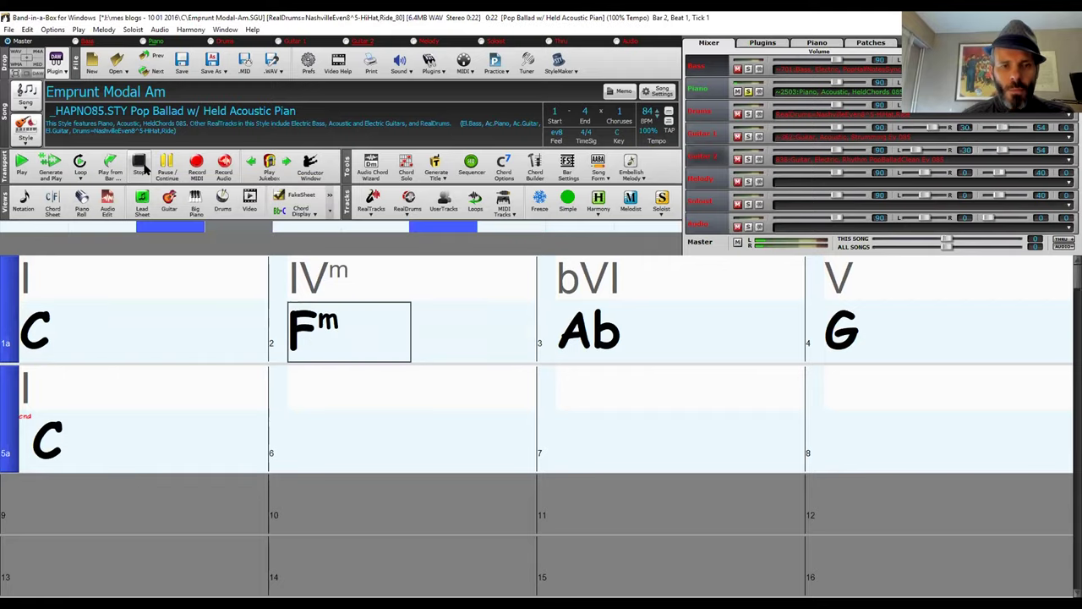